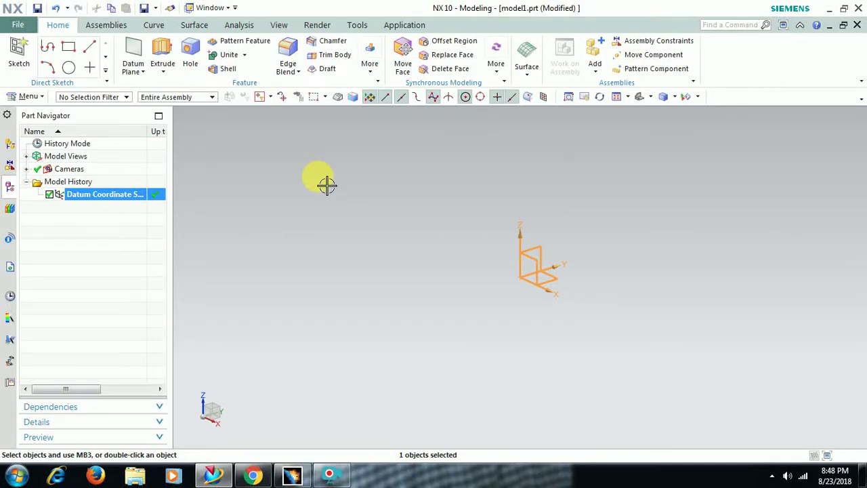
Step: Sketch a circle about 11.1 in diameter on the XY plane, above-left of the origin
left_click(403, 224)
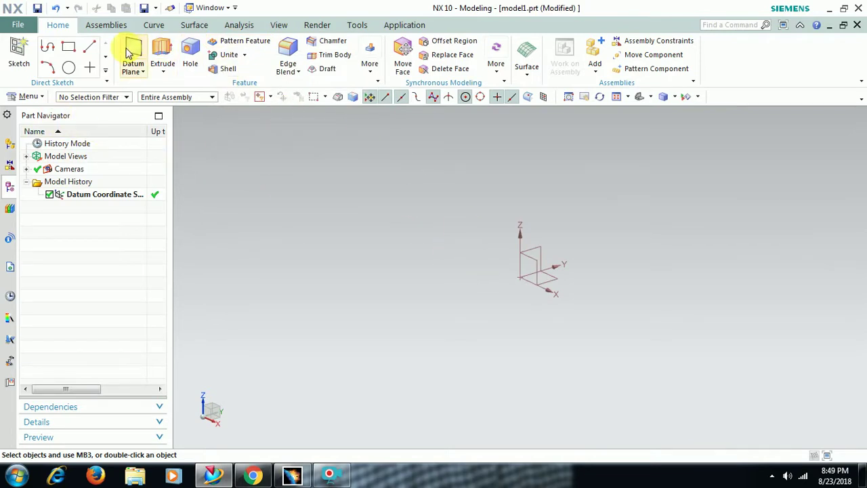
left_click(21, 54)
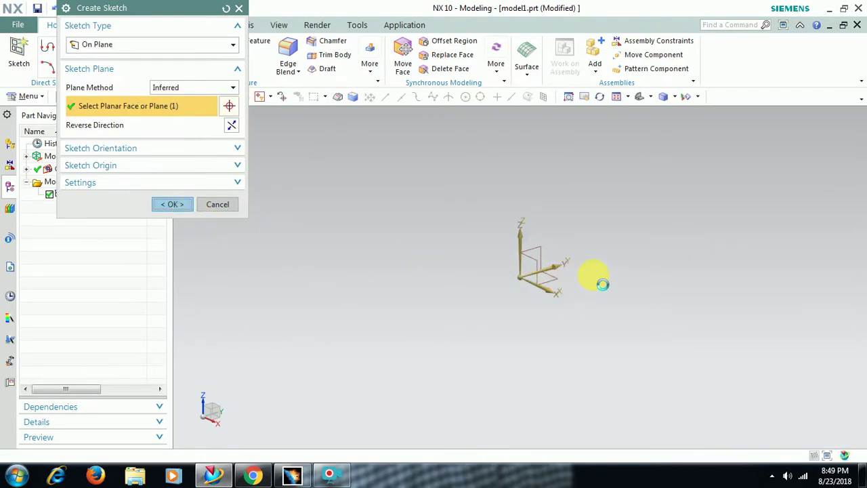
middle_click(261, 208)
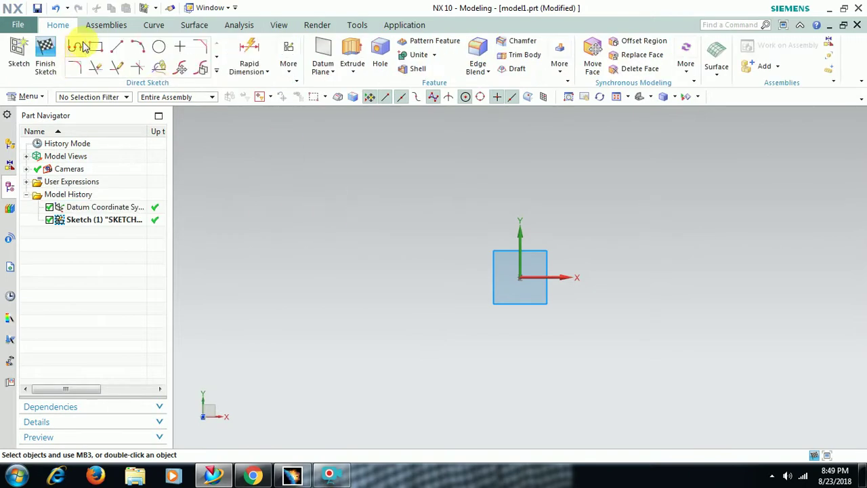
left_click(158, 48)
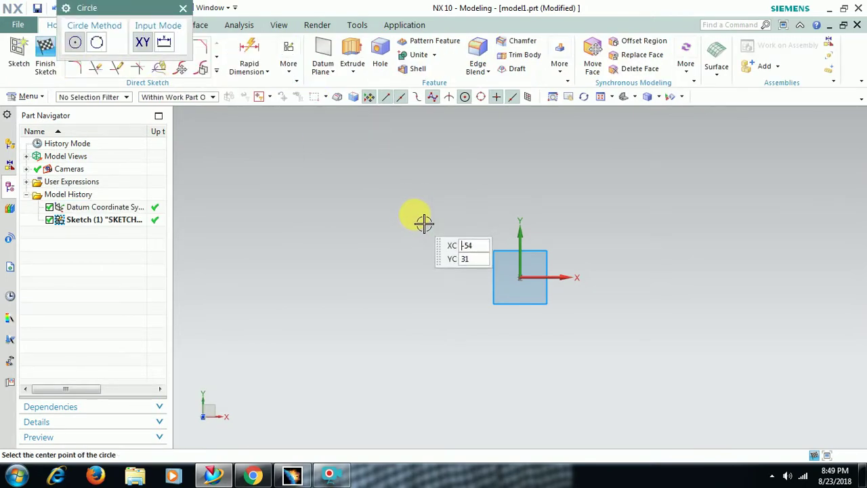
left_click(413, 205)
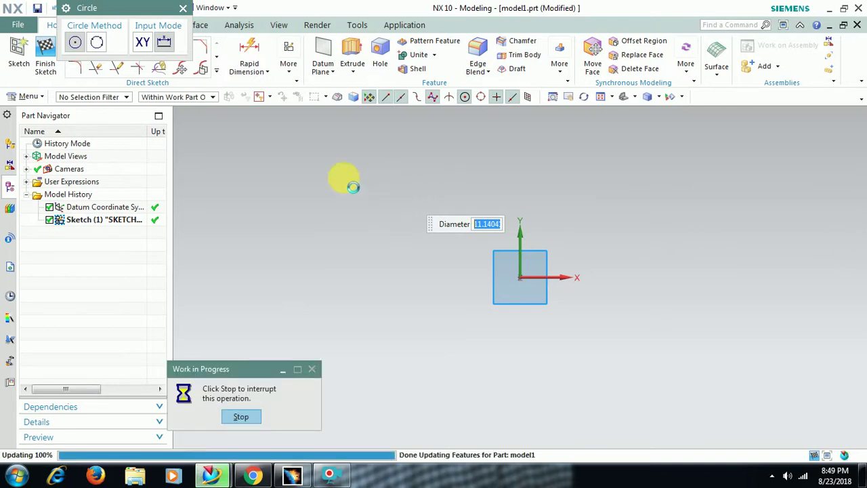
Step: Finish the sketch and extrude the circle 30 mm into a solid cylinder
left_click(45, 60)
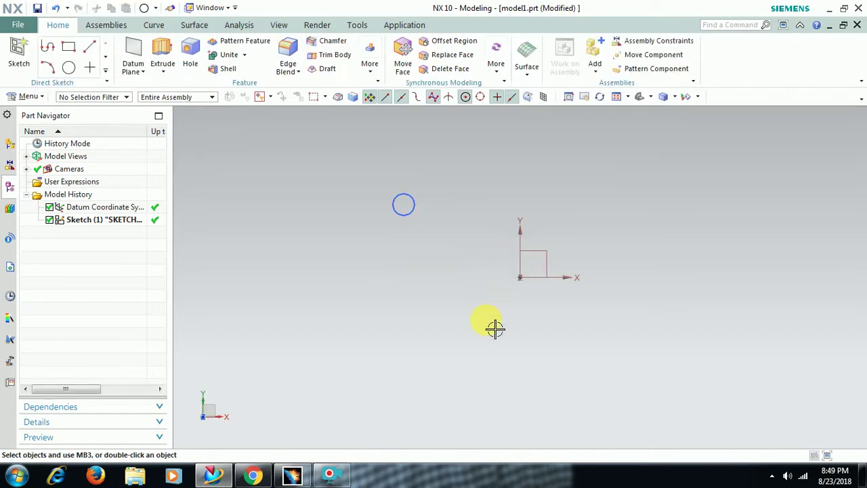
mouse_move(495, 328)
middle_mouse_down()
mouse_move(473, 300)
mouse_move(517, 267)
mouse_move(482, 273)
mouse_move(462, 332)
mouse_move(506, 296)
mouse_move(463, 269)
mouse_move(519, 267)
mouse_move(530, 286)
mouse_move(551, 282)
mouse_move(536, 266)
middle_mouse_up()
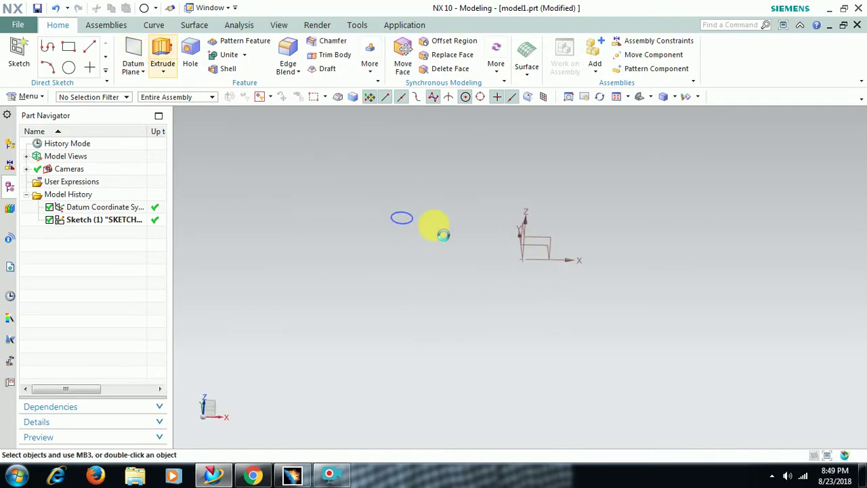
key("x")
left_click(402, 224)
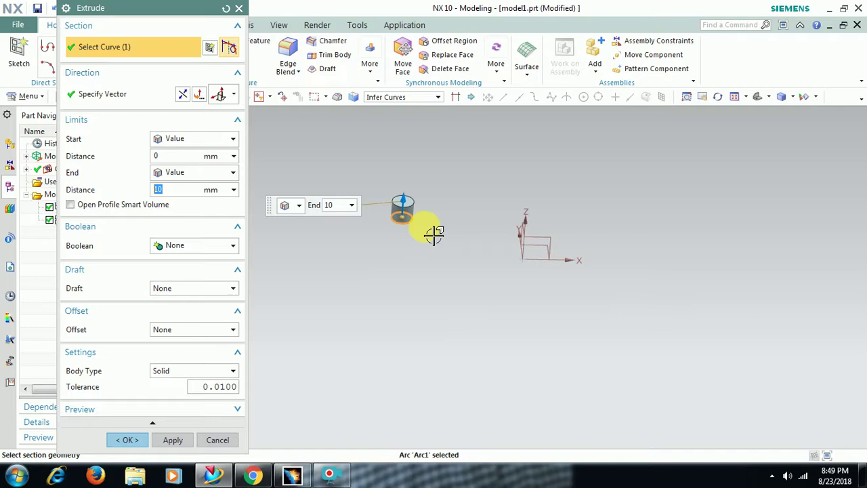
type("50")
key("Return")
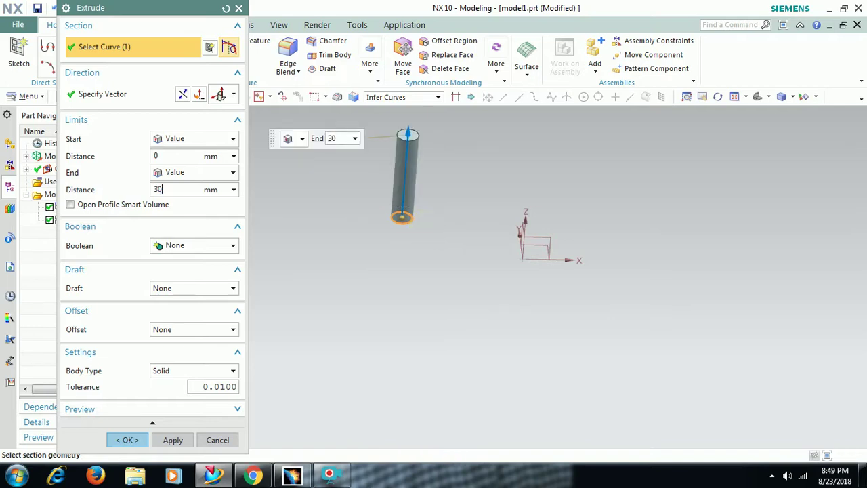
key("Return")
left_click(140, 441)
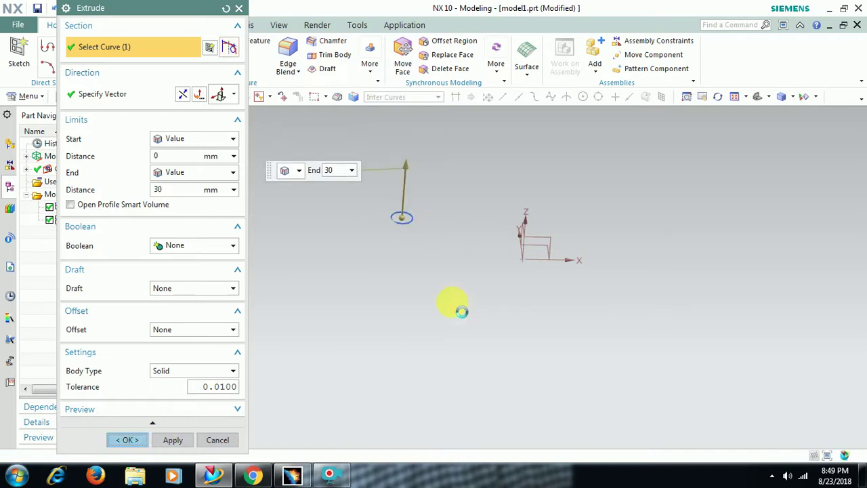
middle_click_drag(515, 276, 539, 324)
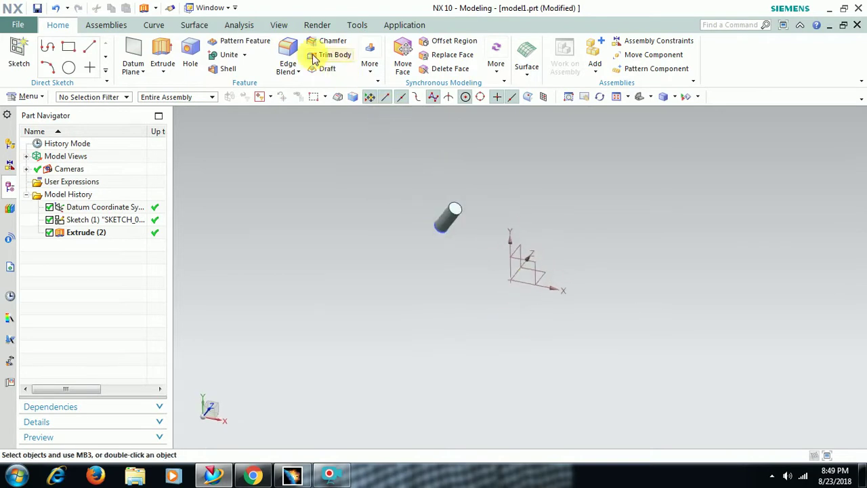
Step: Start a Pattern Feature with Polygon layout and select the cylinder as the feature
left_click(245, 42)
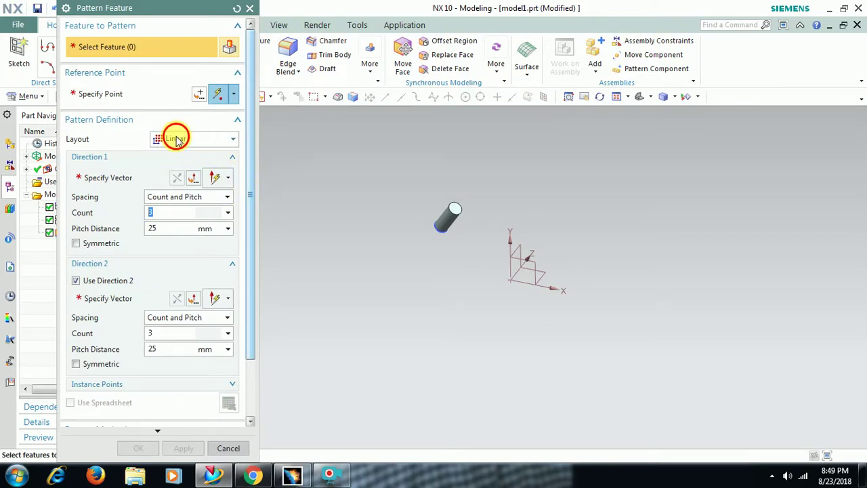
left_click(176, 139)
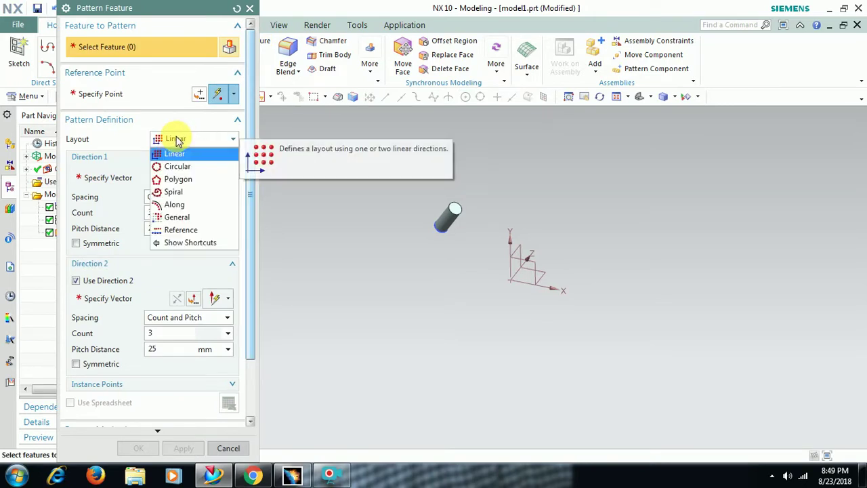
left_click(180, 183)
middle_click_drag(538, 305, 516, 302)
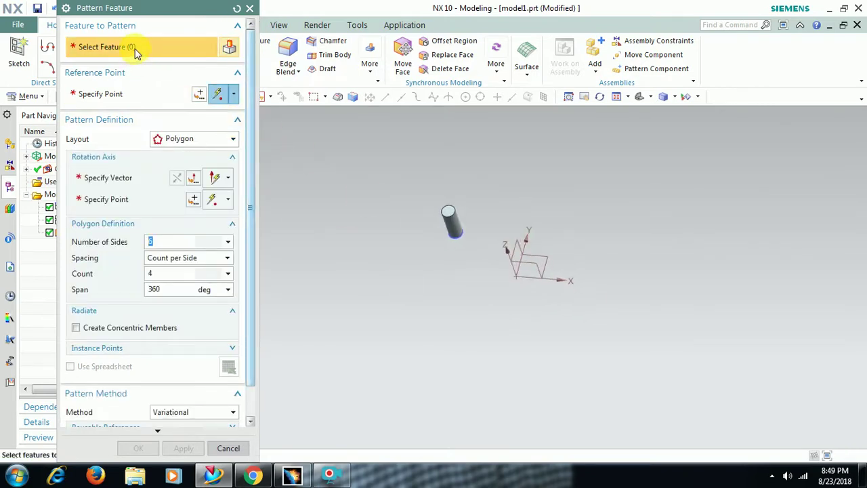
left_click(452, 226)
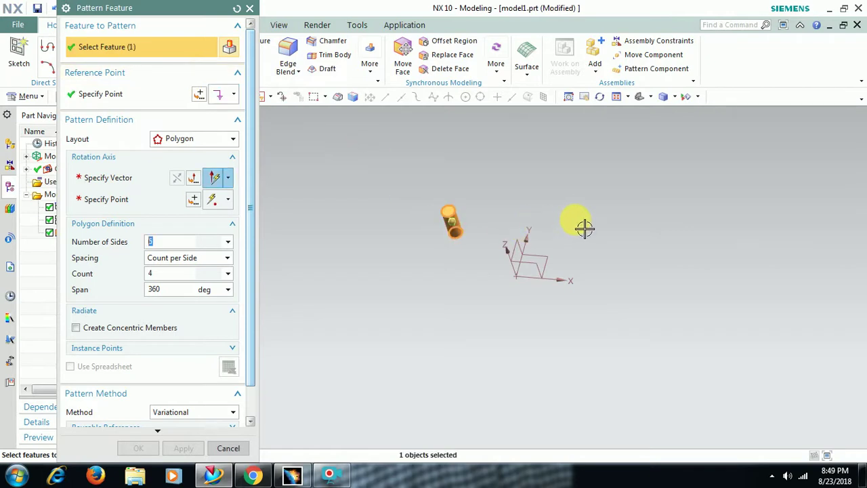
scroll(581, 229, "down", 2)
middle_click_drag(609, 252, 603, 228)
Step: Use the datum Z axis as the pattern's rotation vector
left_click(122, 178)
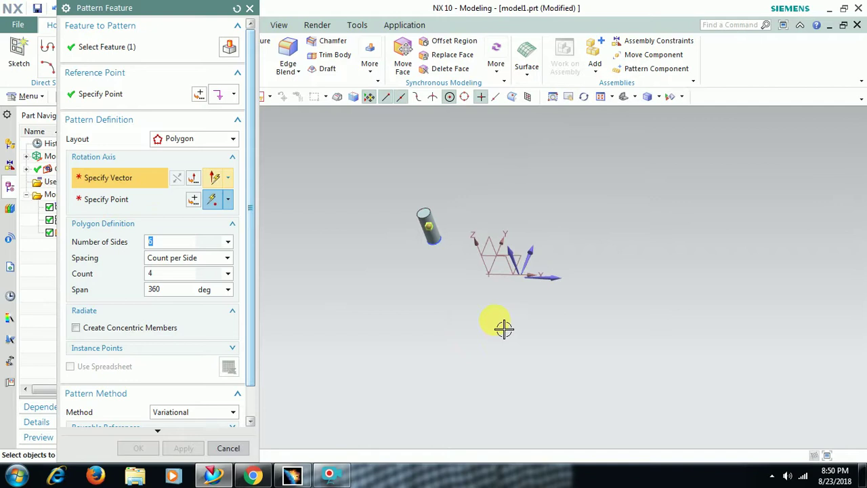
middle_click_drag(504, 329, 494, 248)
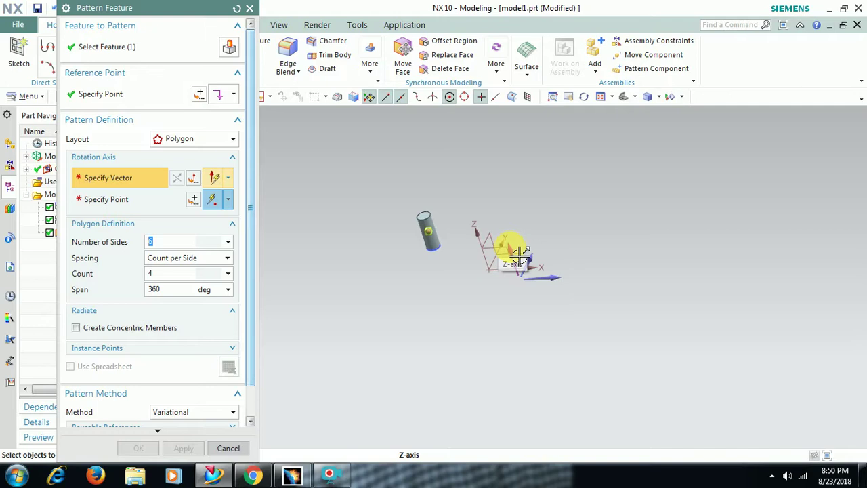
middle_click_drag(522, 251, 528, 243)
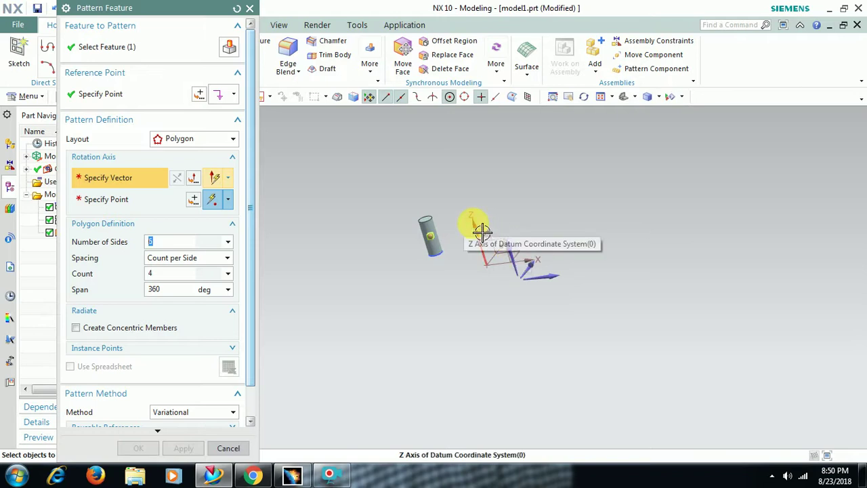
left_click(482, 231)
middle_click_drag(548, 248, 565, 292)
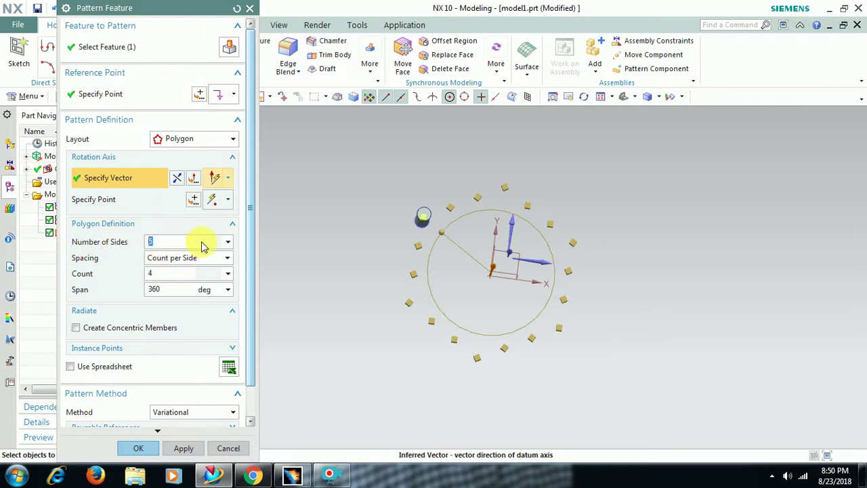
Step: Create the polygon pattern with 10 sides and 4 cylinders per side over 360°
key("Return")
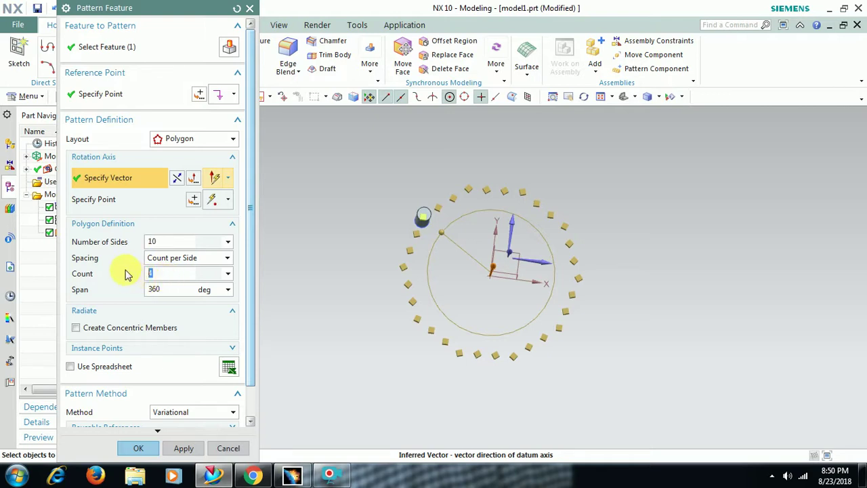
type("3")
key("Return")
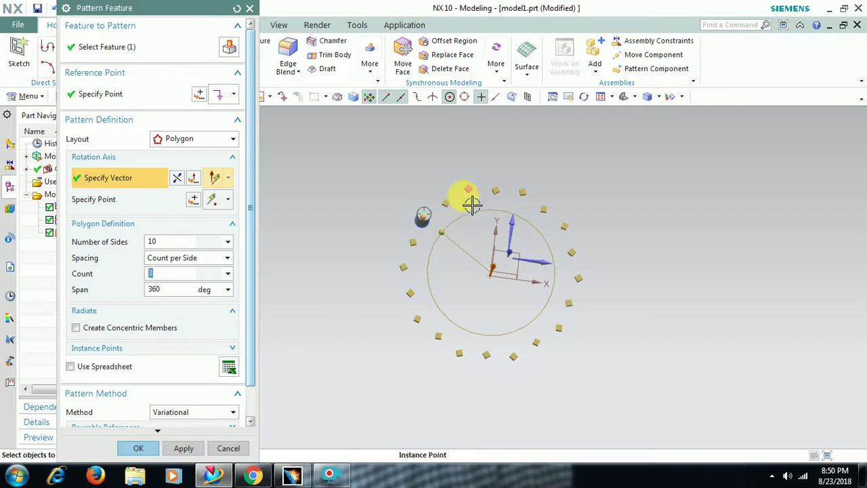
middle_click_drag(472, 205, 440, 224)
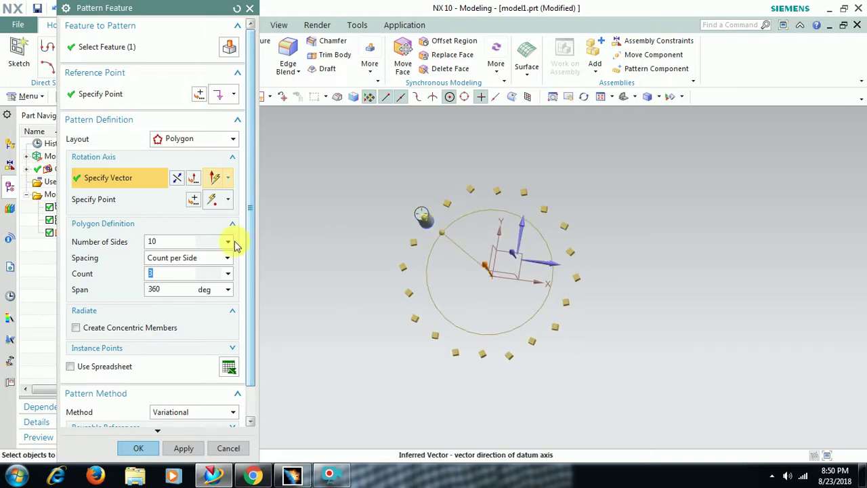
left_click_drag(185, 273, 132, 278)
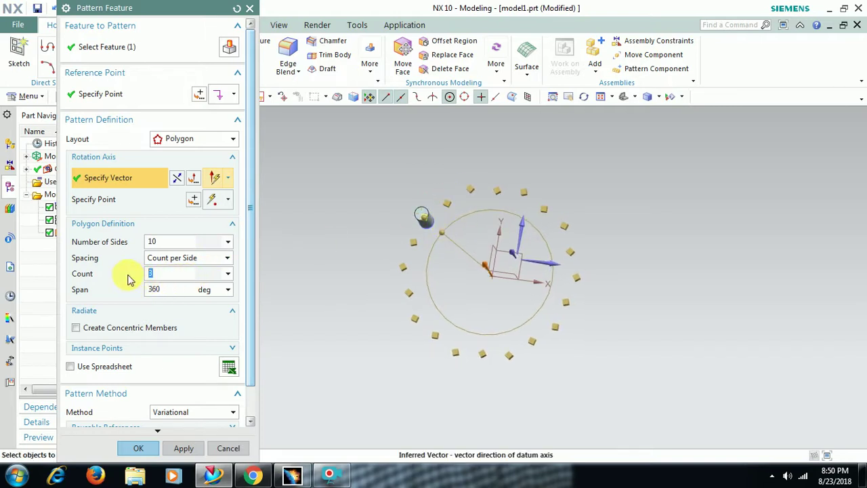
type("4")
key("Return")
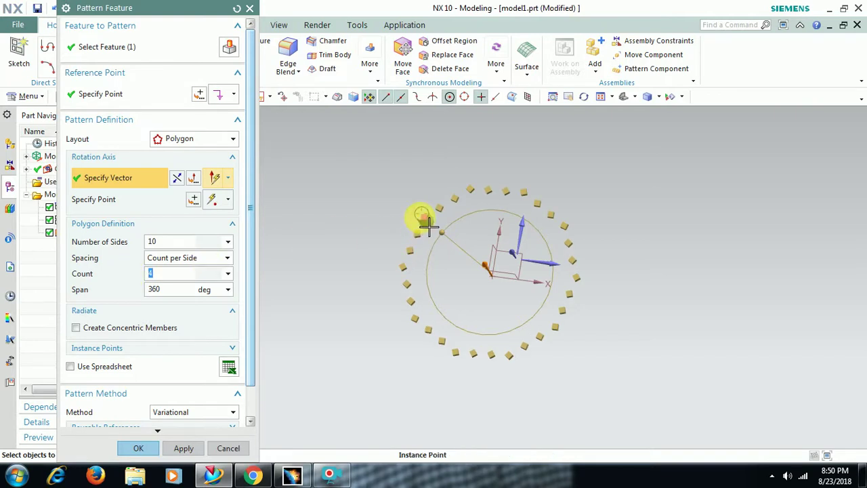
middle_click_drag(461, 267, 467, 256)
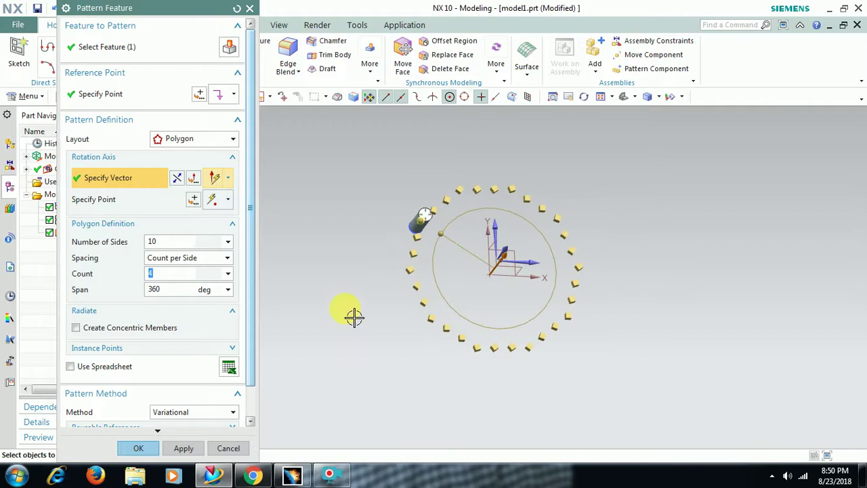
left_click(138, 448)
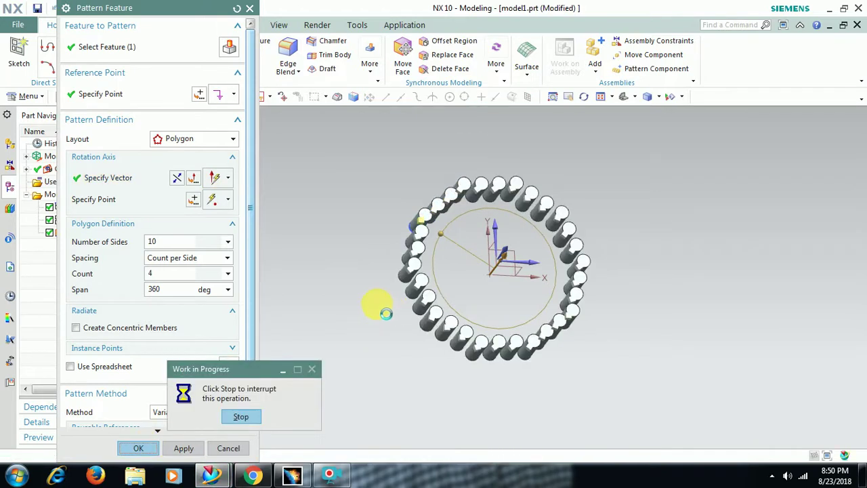
middle_click_drag(382, 304, 398, 290)
left_click(400, 285)
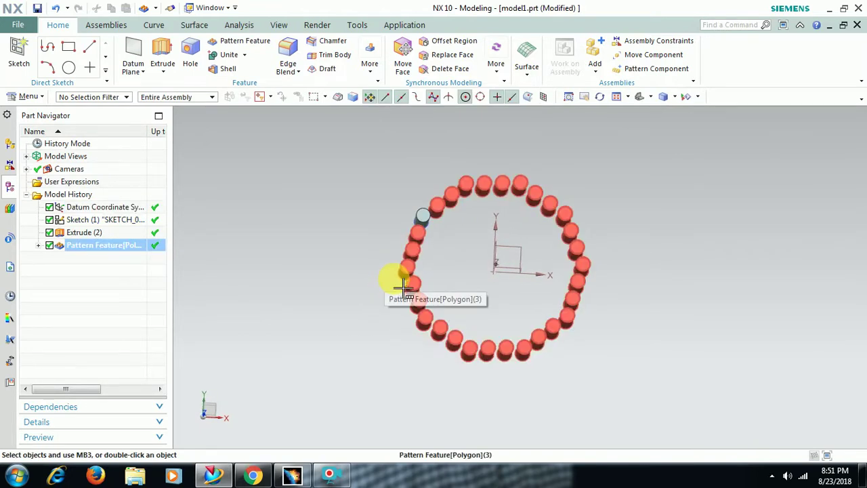
Step: Undo Pattern Feature[Polygon](3) with Ctrl+Z, leaving the lone extruded cylinder
key("Escape")
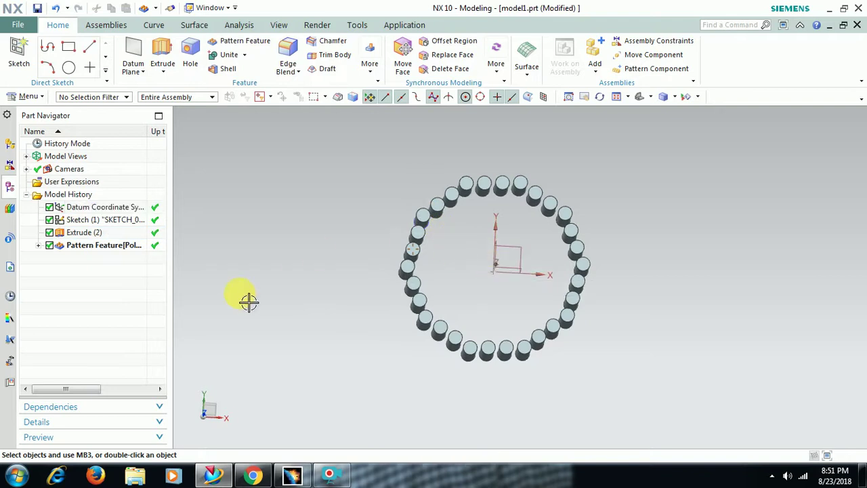
mouse_move(332, 286)
middle_mouse_down()
mouse_move(314, 272)
mouse_move(328, 274)
middle_mouse_up()
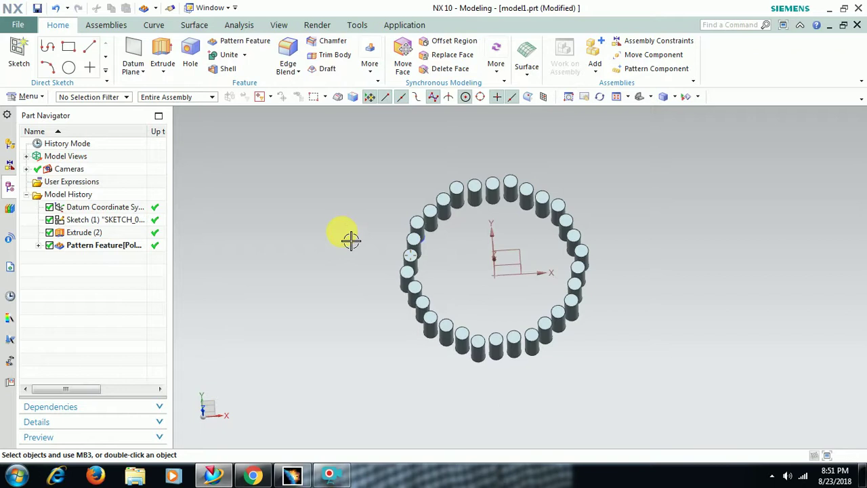
left_click(349, 238)
key("ctrl+z")
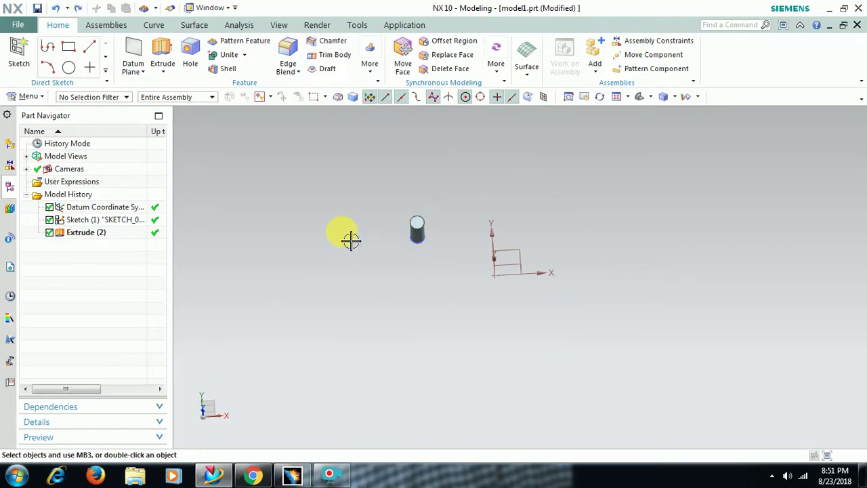
Step: Edit Sketch (1) with rollback to move the circle to 109.8/71.4 offsets from the origin
right_click(124, 219)
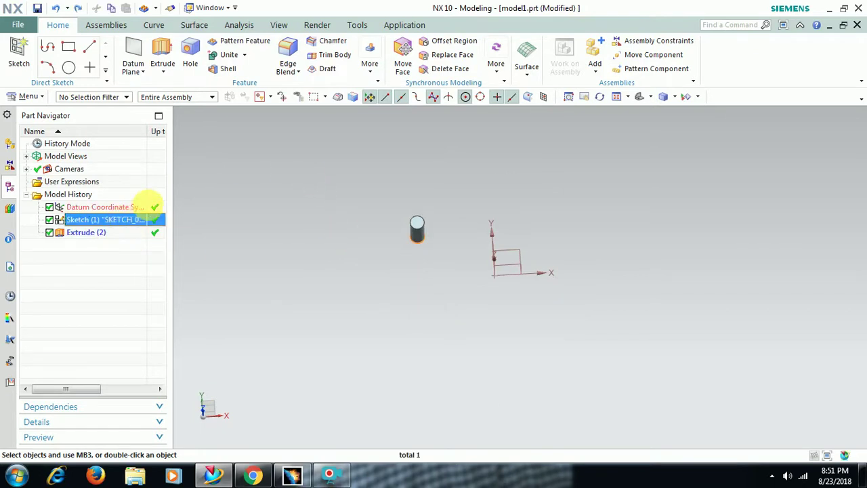
left_click(194, 165)
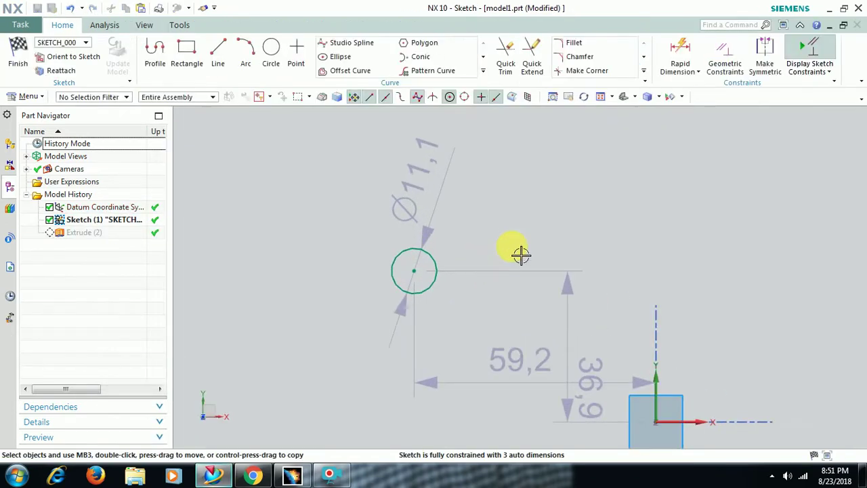
left_click(407, 235)
left_click(451, 263)
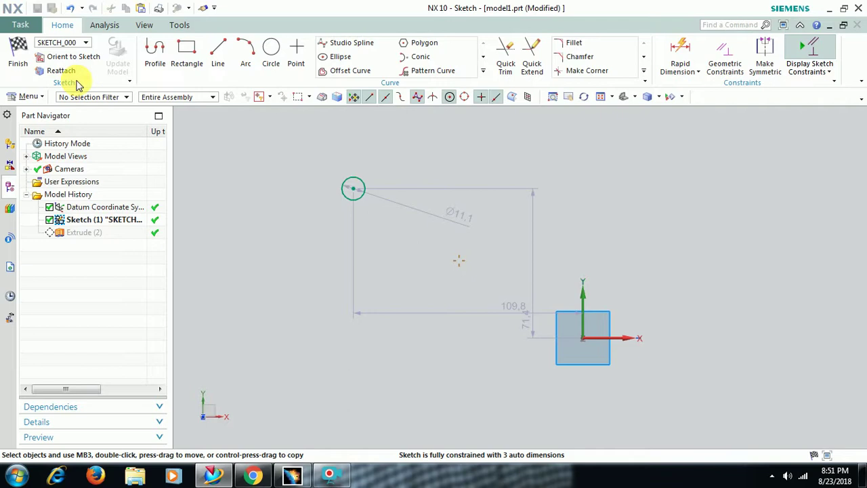
left_click(17, 54)
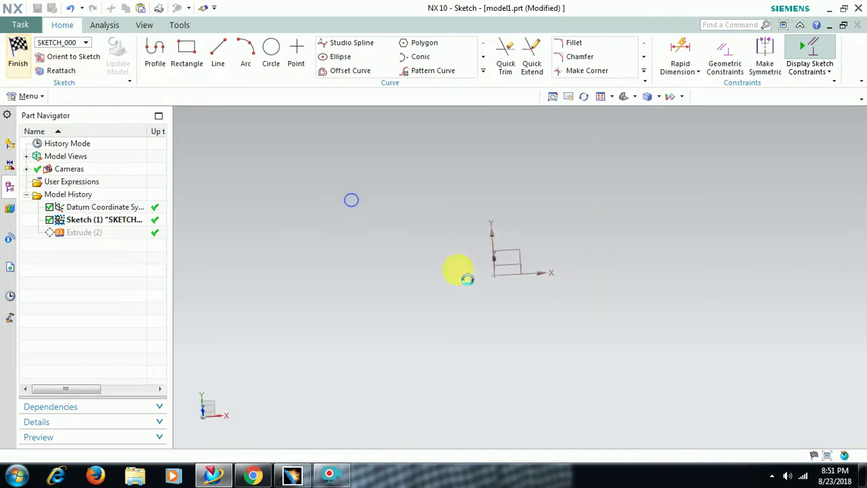
middle_click_drag(478, 290, 449, 235)
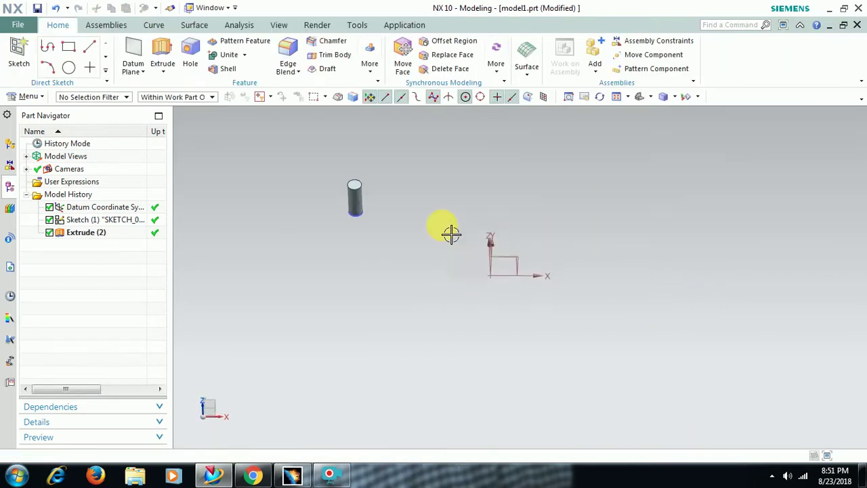
Step: Pattern the extrude in a polygon about the Z axis through the origin, 8 sides, 4 per side
left_click(242, 40)
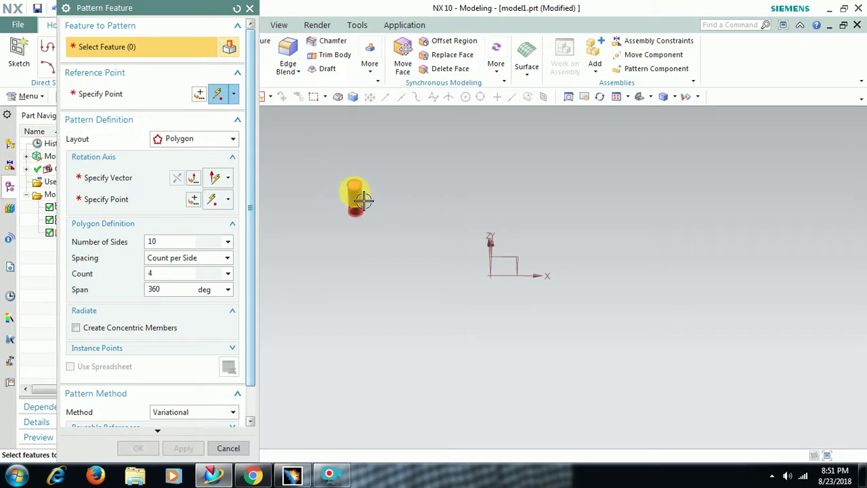
left_click(355, 202)
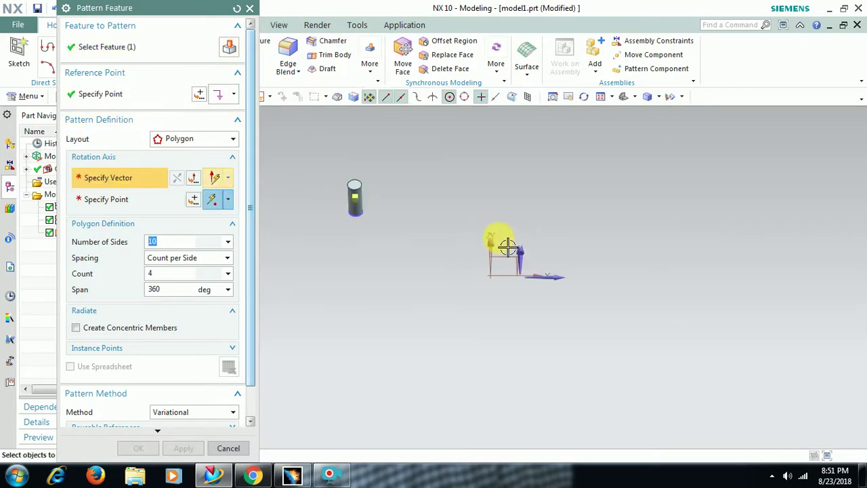
middle_click_drag(519, 246, 542, 230)
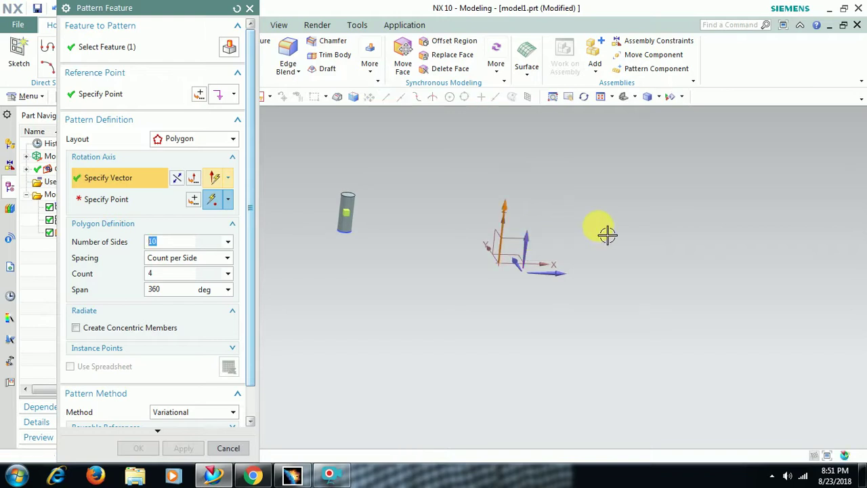
left_click(542, 237)
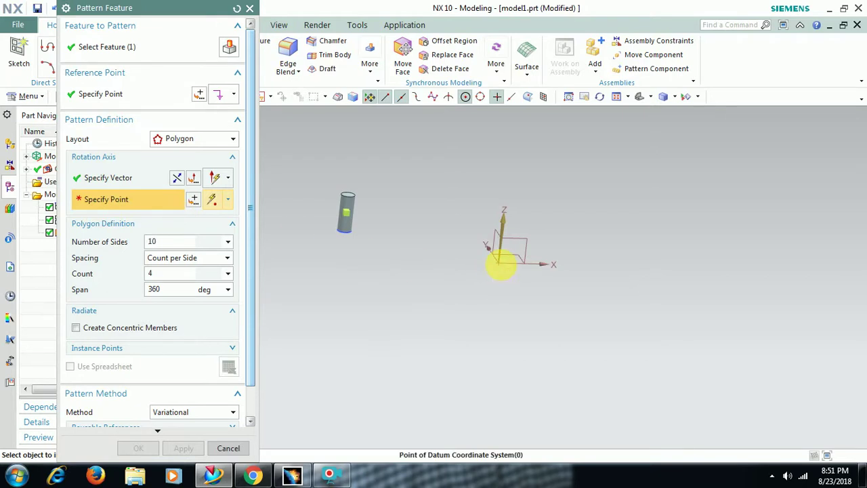
left_click(499, 262)
middle_click_drag(531, 300, 522, 337)
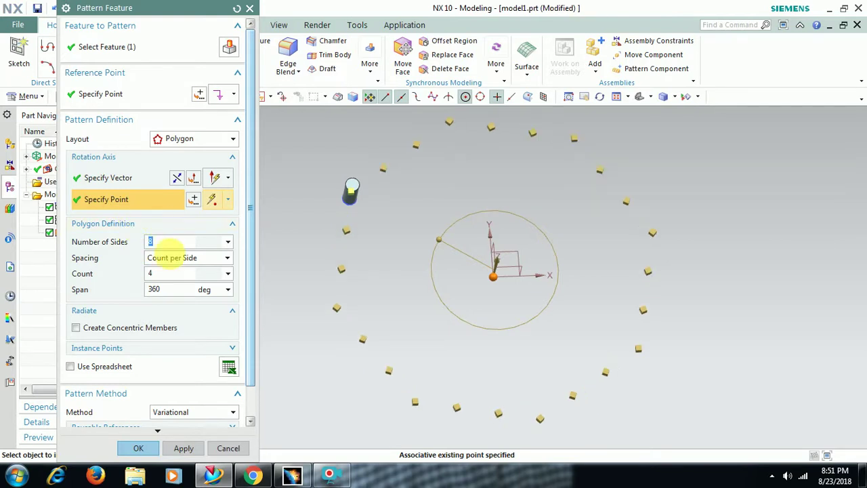
left_click(141, 450)
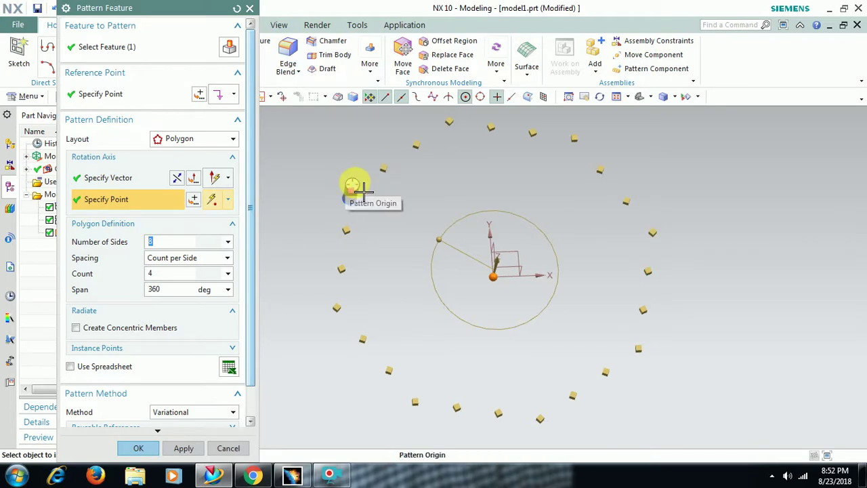
left_click(151, 450)
middle_click_drag(500, 287, 500, 262)
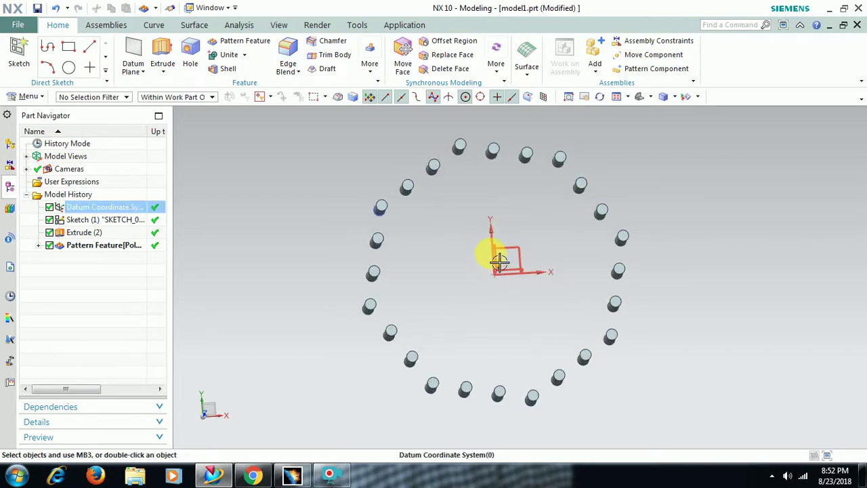
Step: Edit the Pattern Feature's parameters to 6 sides, keeping 4 per side over 360°
left_click(446, 165)
left_click(377, 174)
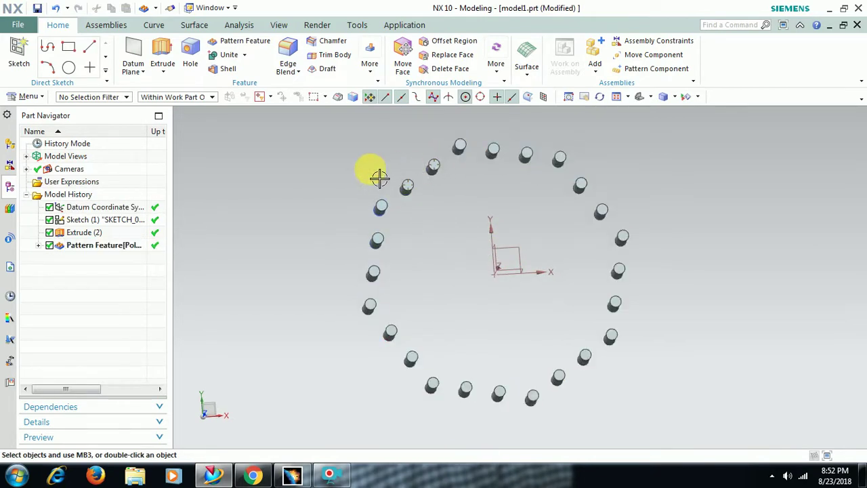
right_click(114, 248)
left_click(163, 61)
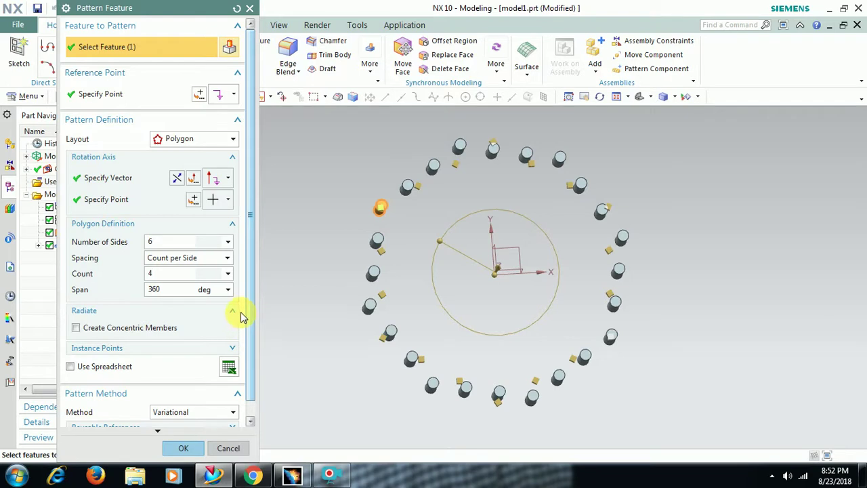
scroll(248, 309, "down", 1)
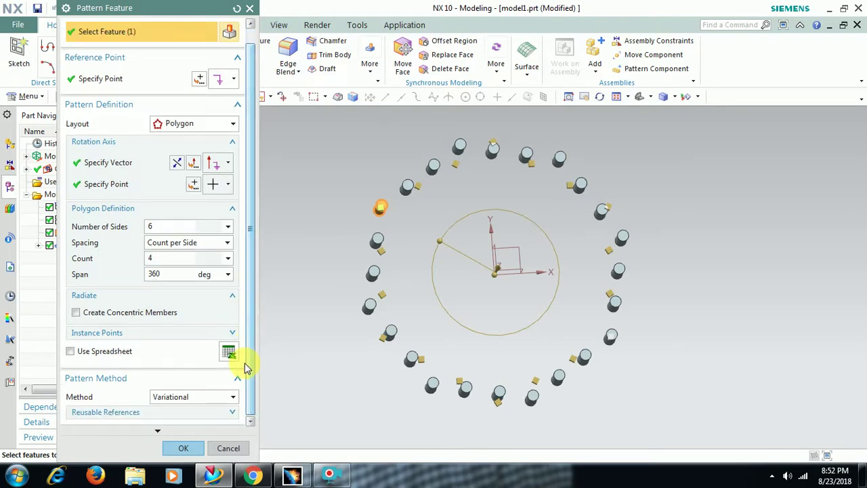
left_click(184, 450)
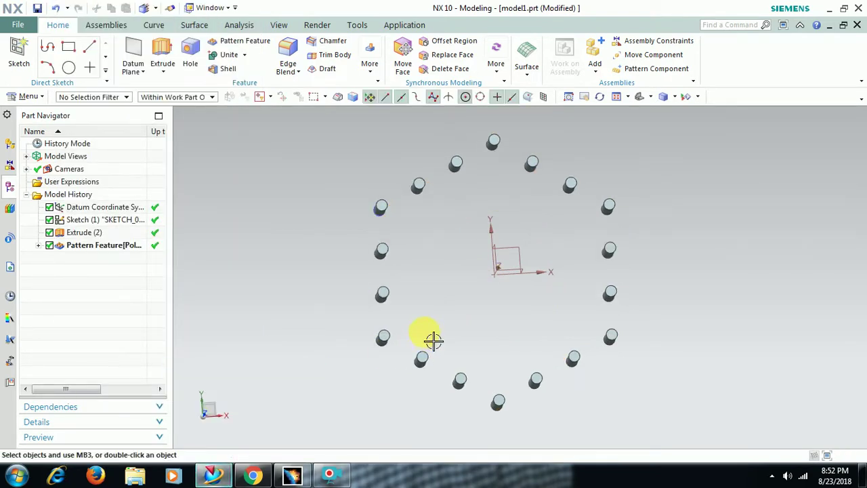
Step: Edit the Pattern Feature to place 6 cylinders on each side of the hexagon
double_click(114, 245)
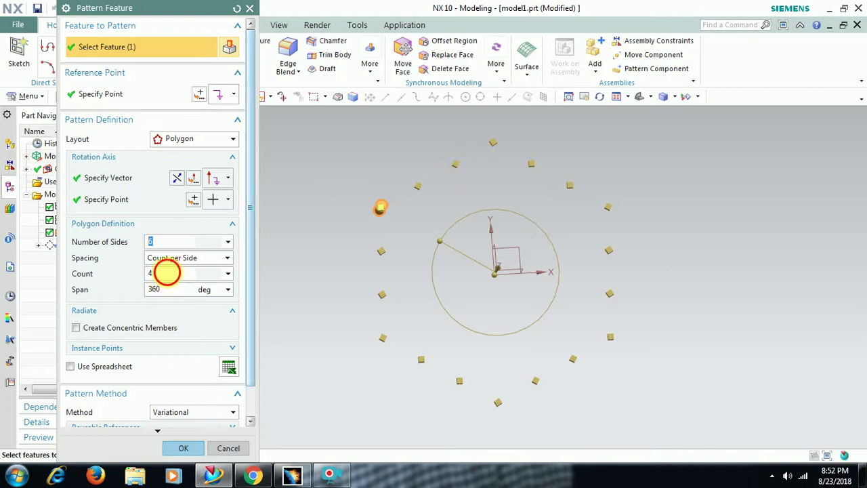
key("Return")
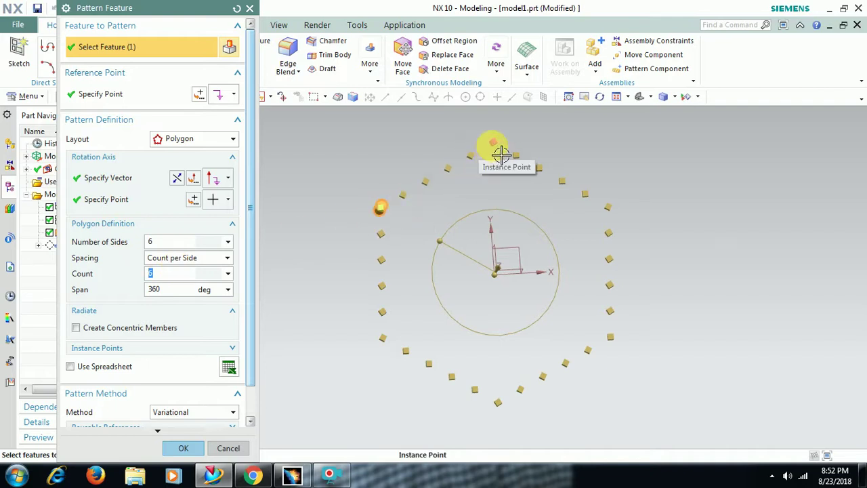
left_click(182, 448)
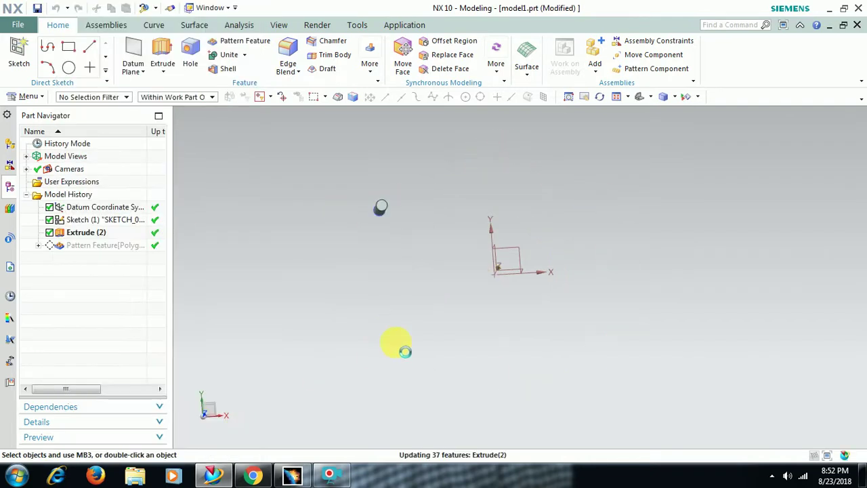
mouse_move(397, 344)
middle_mouse_down()
mouse_move(406, 319)
mouse_move(403, 329)
middle_mouse_up()
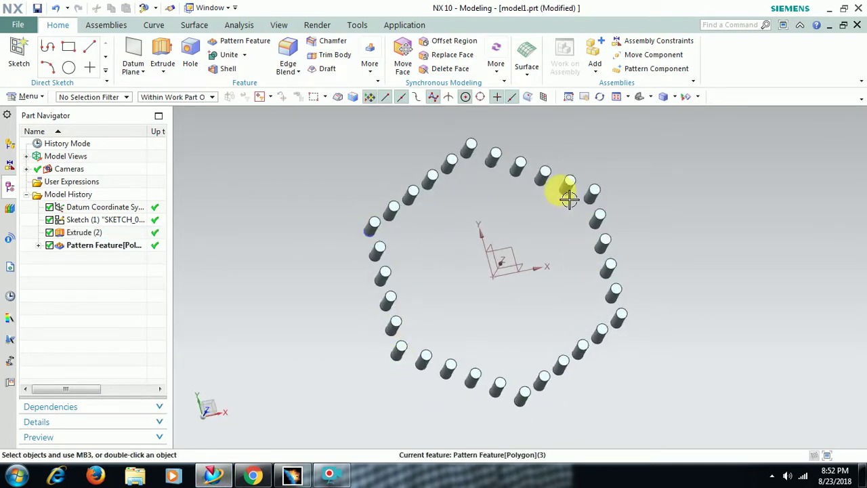
Step: Edit the Pattern Feature so its span is 270° instead of 360°
double_click(114, 245)
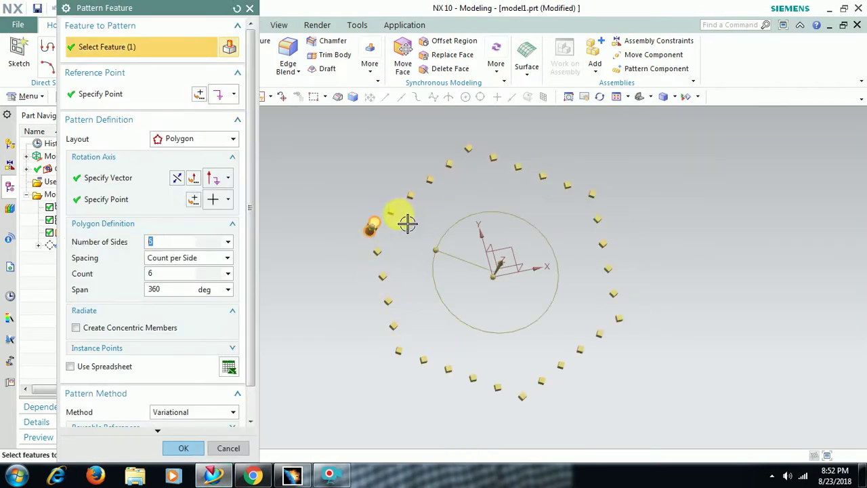
middle_click_drag(414, 289, 397, 277)
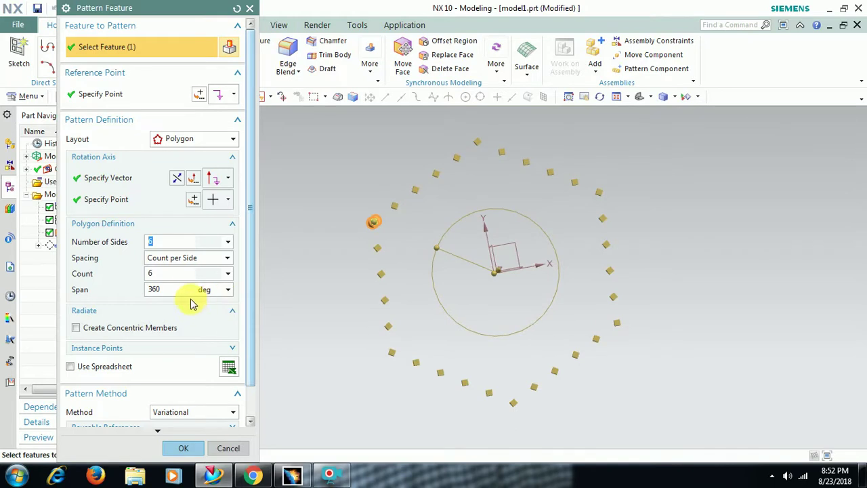
left_click(169, 290)
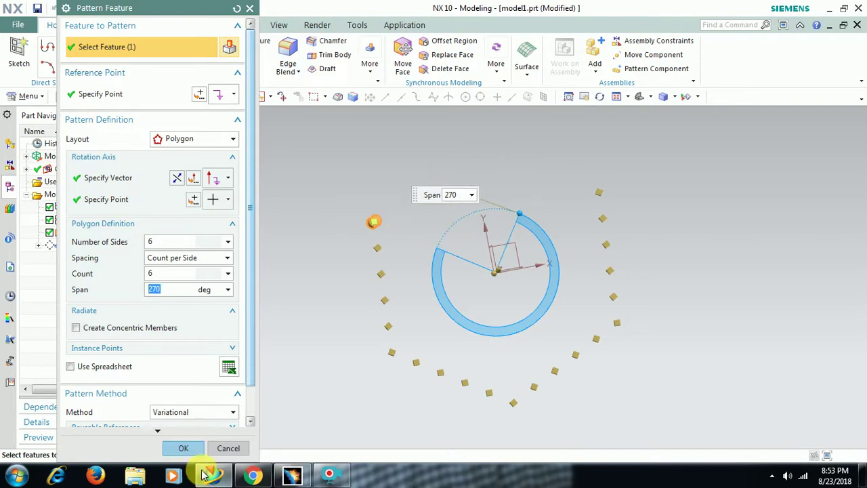
left_click(197, 447)
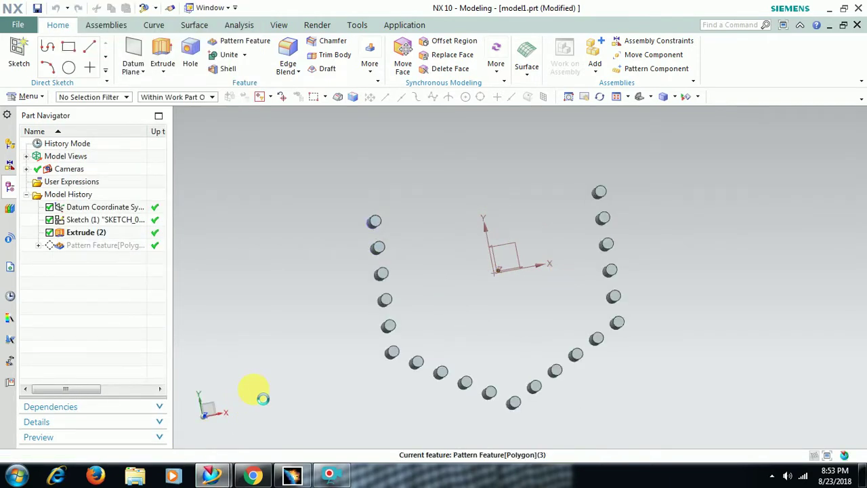
middle_click_drag(329, 381, 305, 359)
Step: Edit the Pattern Feature to set Span to 360° and inspect the closed hexagonal ring
double_click(124, 250)
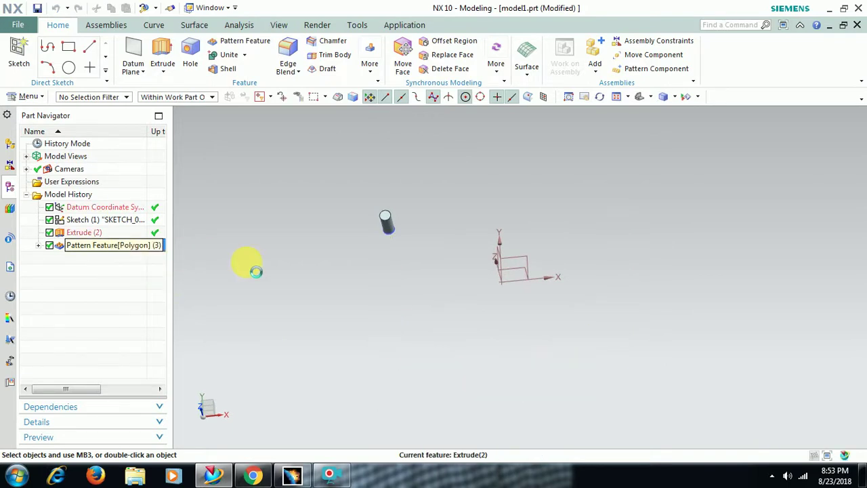
left_click(170, 289)
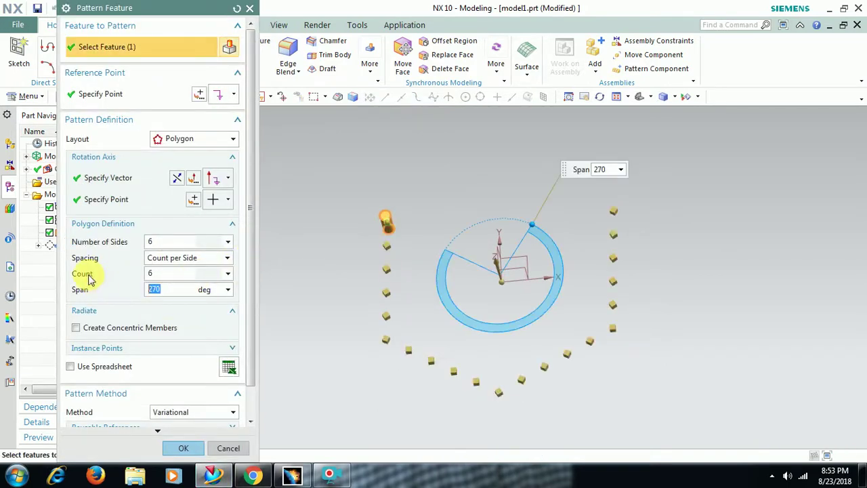
key("Return")
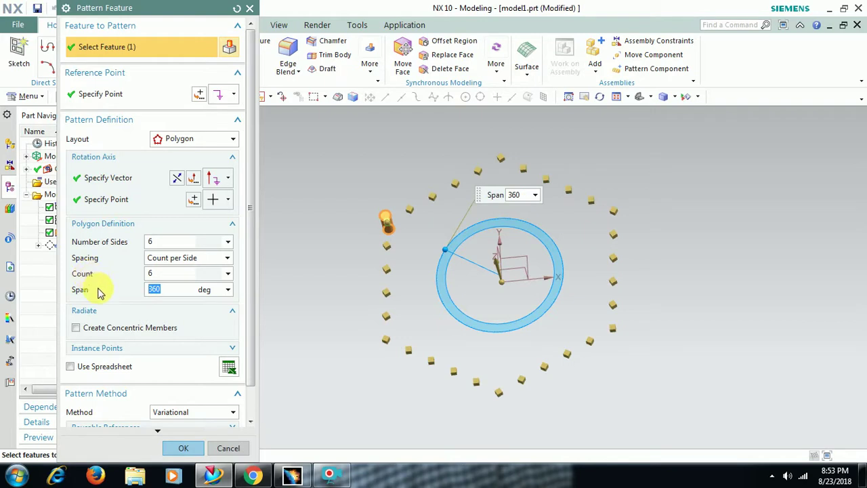
left_click(182, 447)
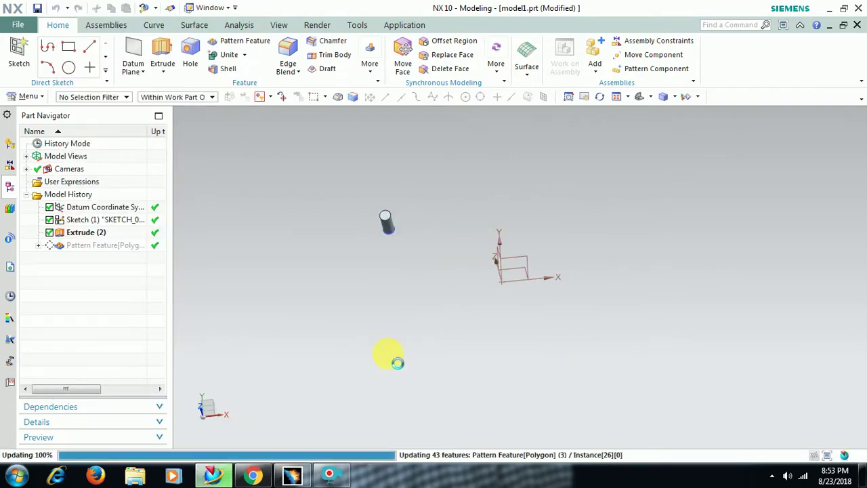
middle_click_drag(567, 312, 657, 292)
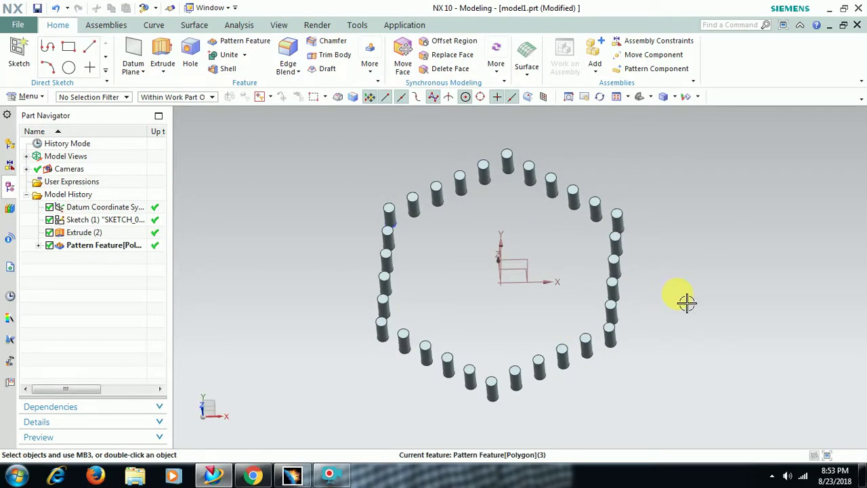
middle_click_drag(687, 303, 686, 308)
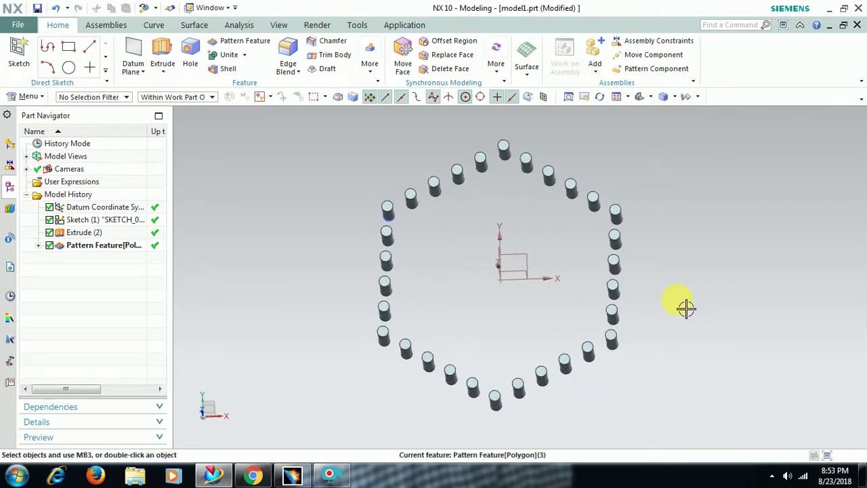